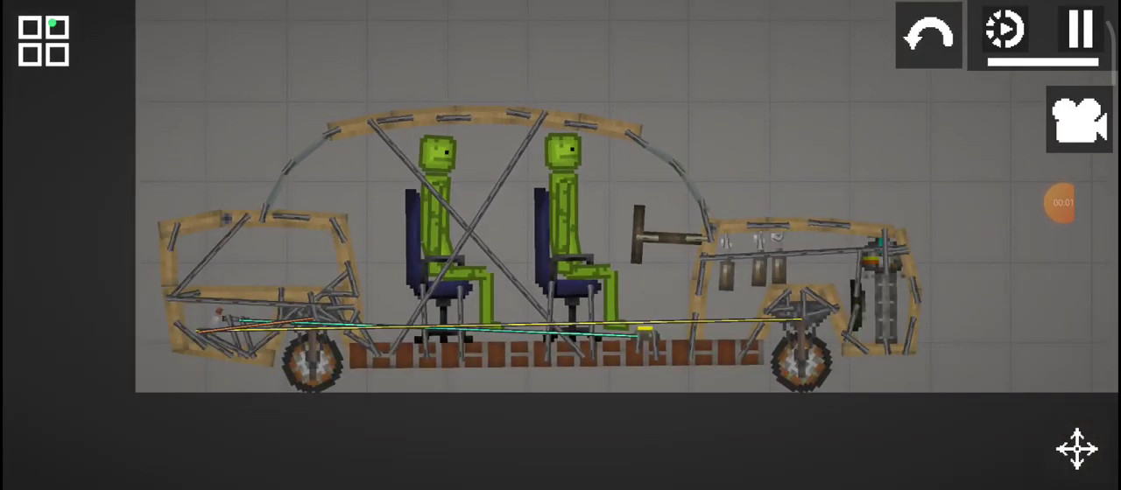
scroll(561, 219, "down", 2)
scroll(560, 219, "up", 3)
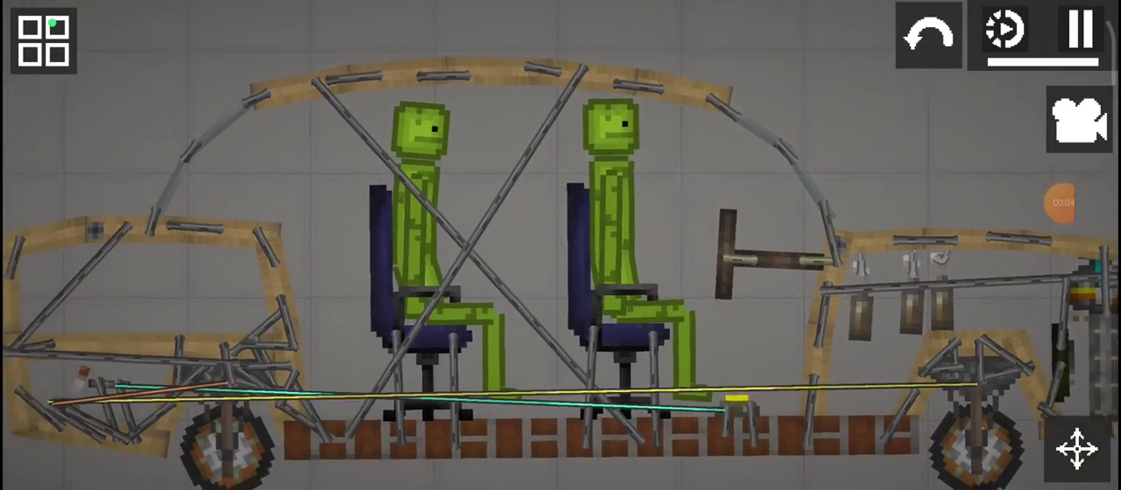
scroll(561, 219, "down", 3)
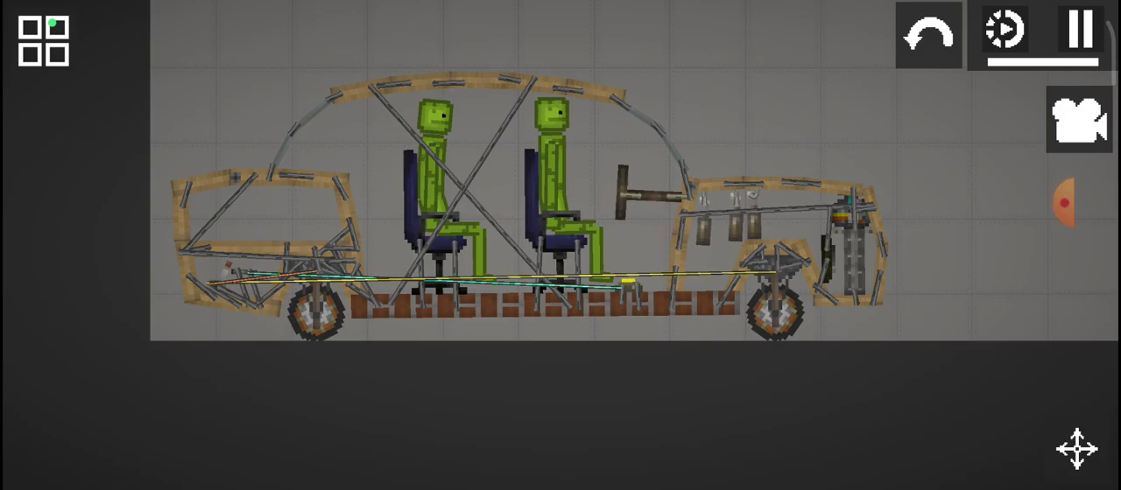
scroll(561, 245, "up", 2)
Lift the car's front hood to inspect the engine compartment, hanging bottles and frame
left_click_drag(613, 219, 542, 212)
scroll(561, 246, "up", 5)
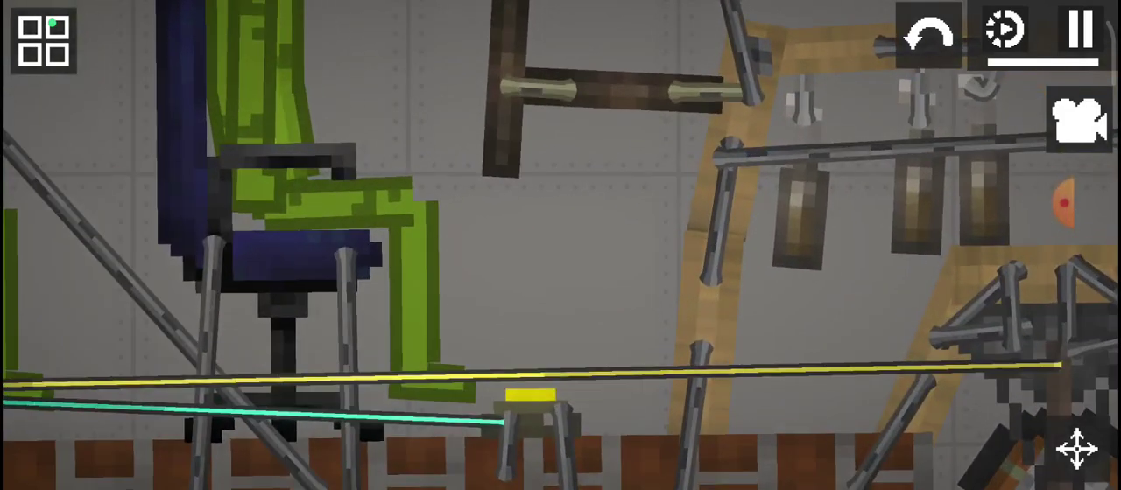
scroll(560, 245, "down", 4)
left_click_drag(350, 246, 657, 245)
scroll(560, 245, "up", 5)
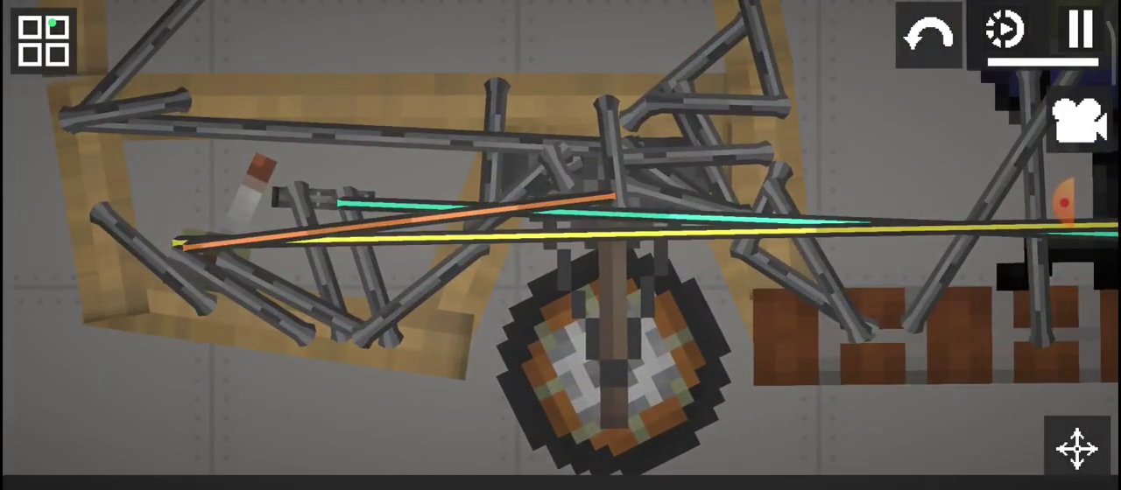
scroll(561, 246, "down", 1)
scroll(560, 246, "down", 5)
scroll(560, 245, "down", 1)
left_click_drag(613, 245, 499, 245)
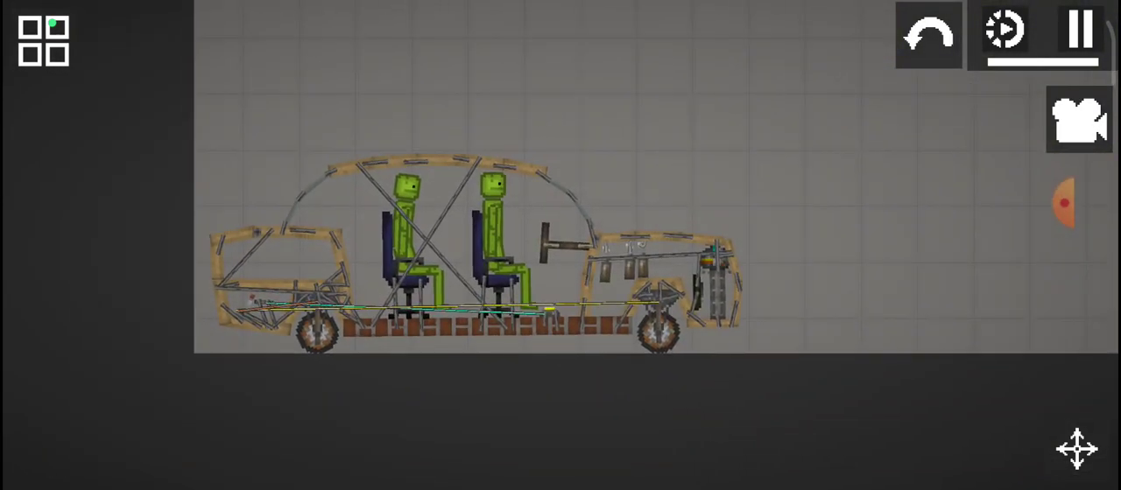
scroll(560, 245, "up", 3)
mouse_move(701, 245)
left_mouse_down()
mouse_move(525, 245)
mouse_move(589, 233)
left_mouse_up()
scroll(561, 245, "down", 1)
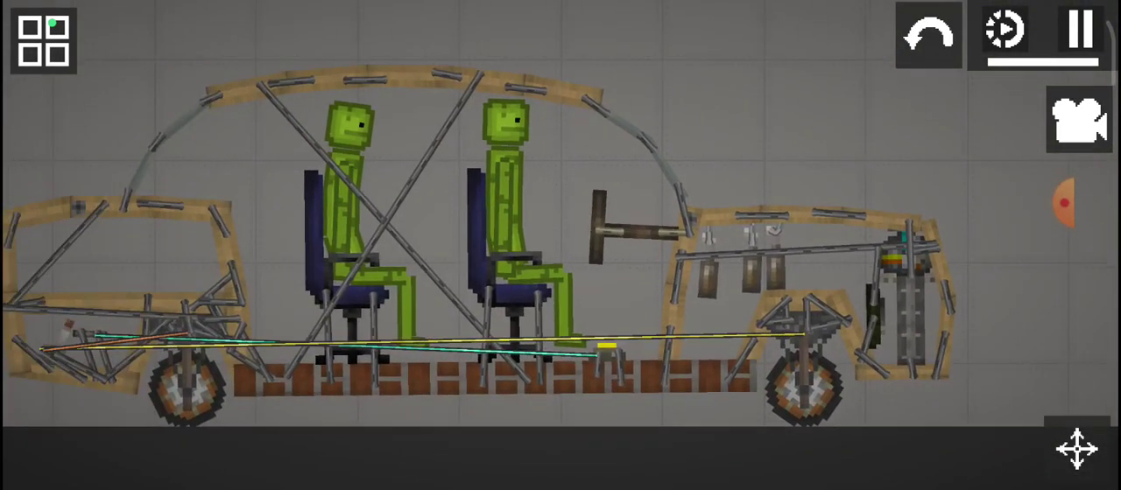
scroll(561, 245, "up", 2)
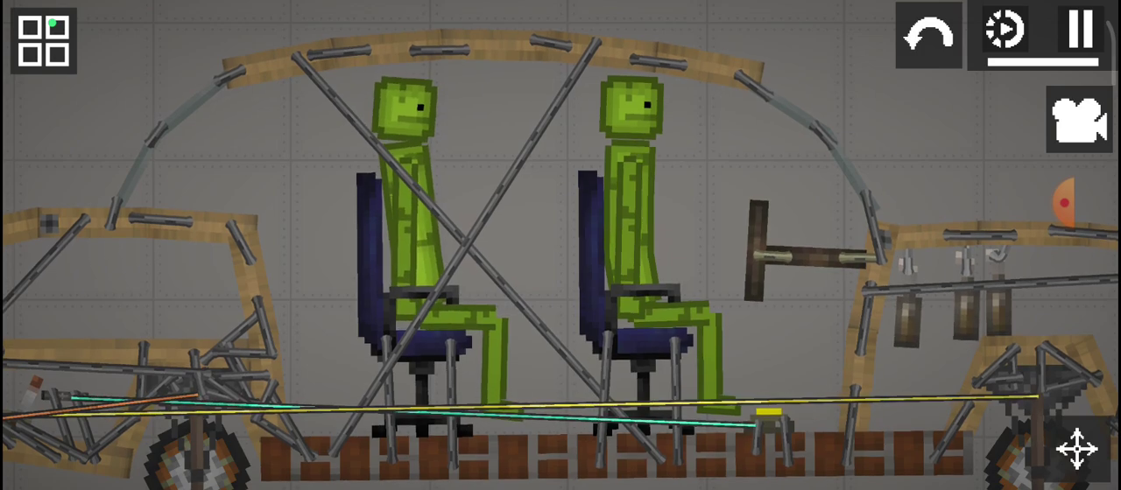
left_click_drag(788, 245, 298, 246)
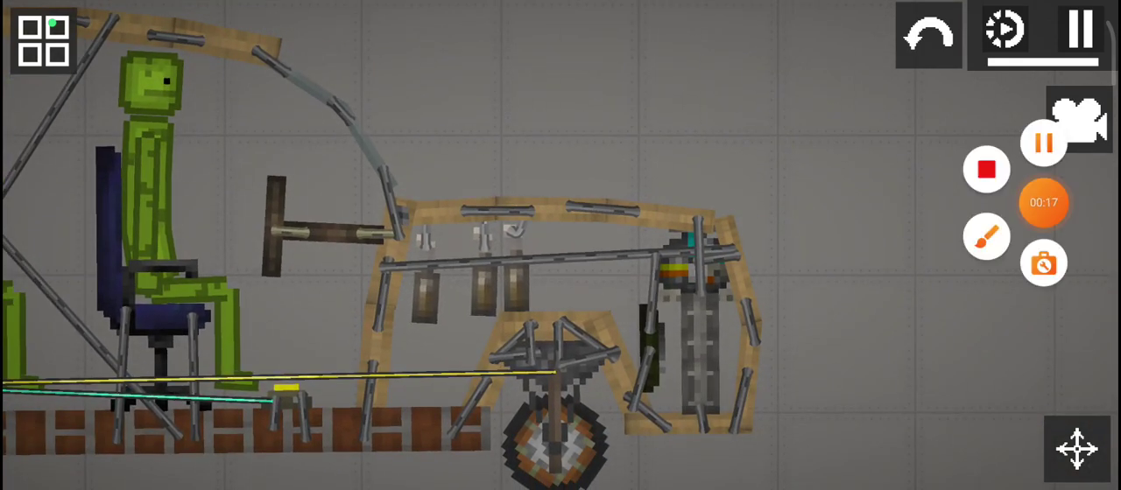
left_click(973, 243)
left_click(1044, 368)
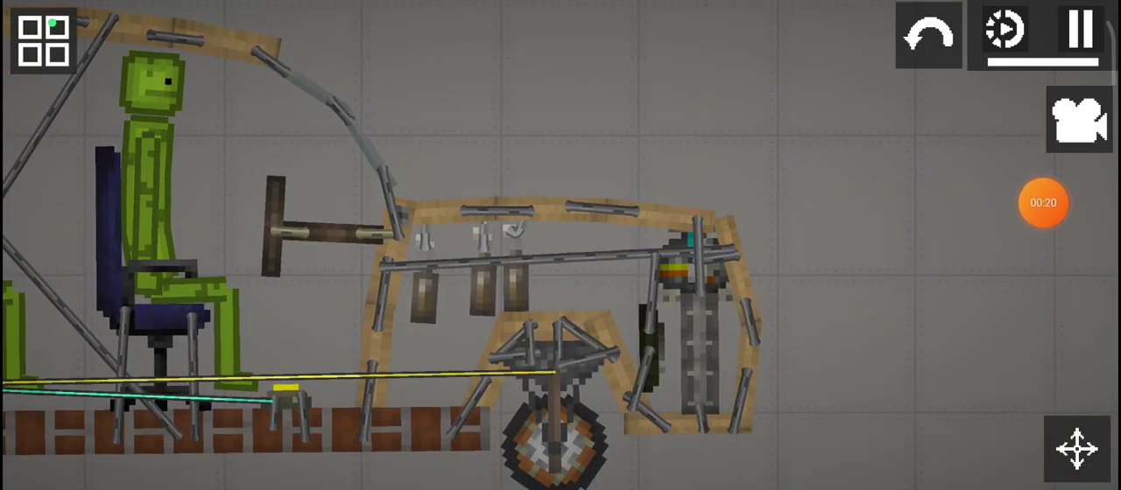
scroll(490, 263, "up", 2)
scroll(490, 263, "up", 2)
scroll(490, 263, "up", 2)
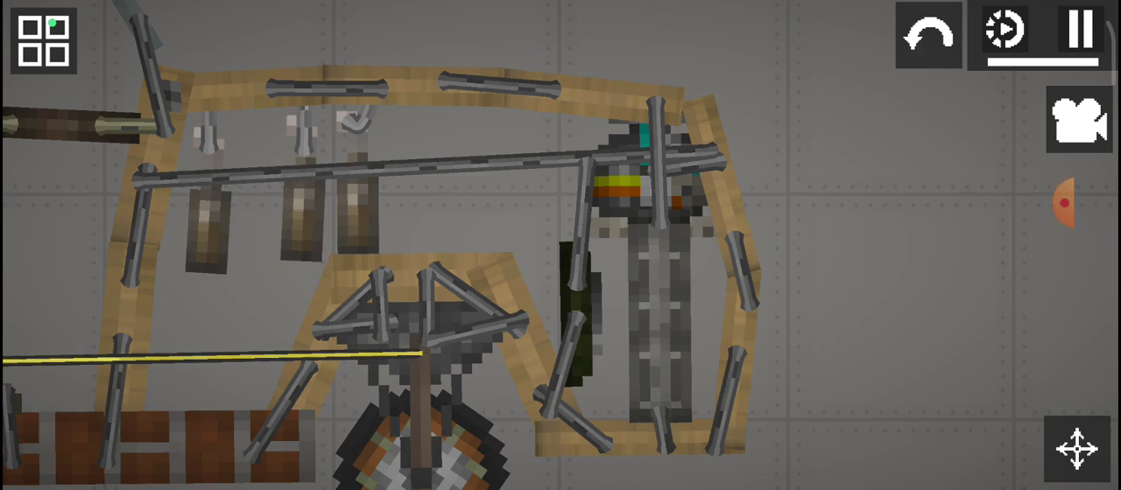
scroll(560, 263, "down", 1)
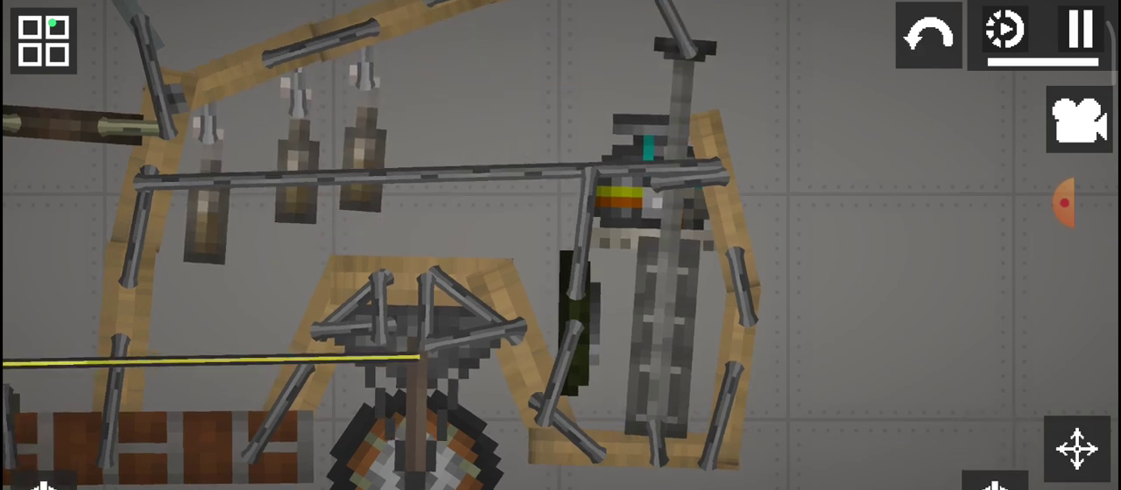
scroll(560, 263, "down", 3)
scroll(561, 263, "up", 2)
scroll(560, 262, "up", 2)
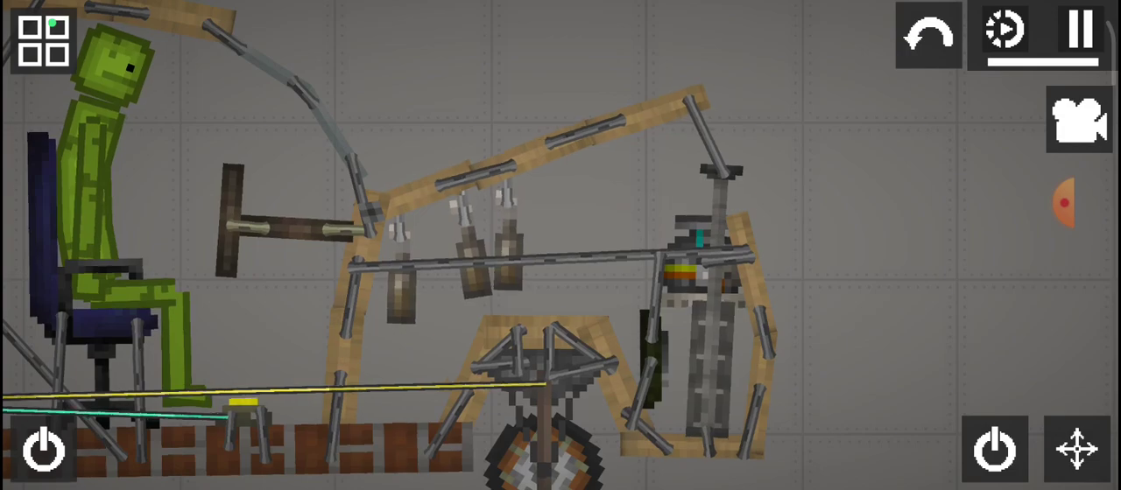
scroll(543, 175, "down", 2)
scroll(561, 262, "down", 1)
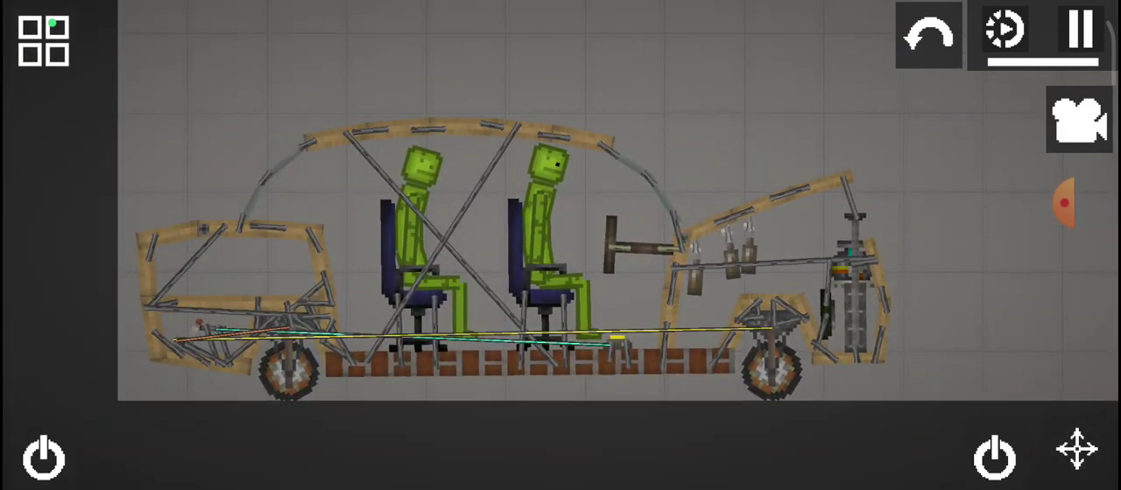
left_click(43, 39)
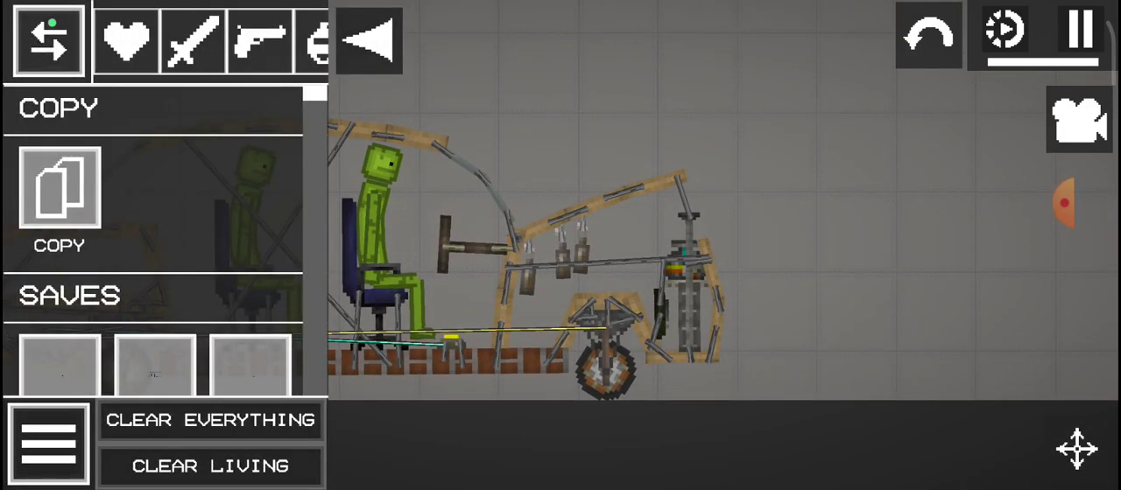
Spawn a Melon from the Living category and stand it beside the car's front
left_click(127, 39)
scroll(701, 262, "up", 2)
left_click(60, 187)
left_click(604, 271)
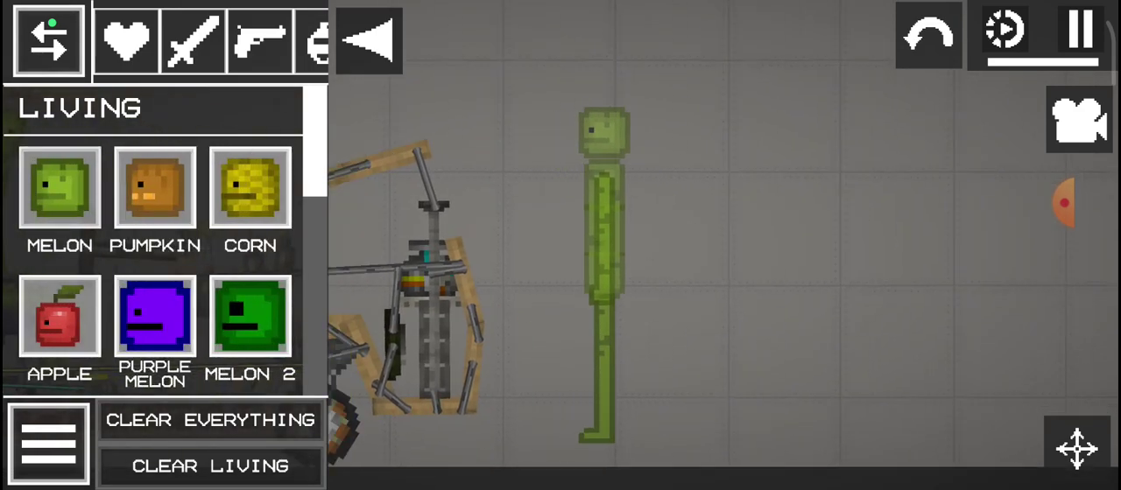
left_click_drag(700, 263, 867, 263)
left_click(367, 39)
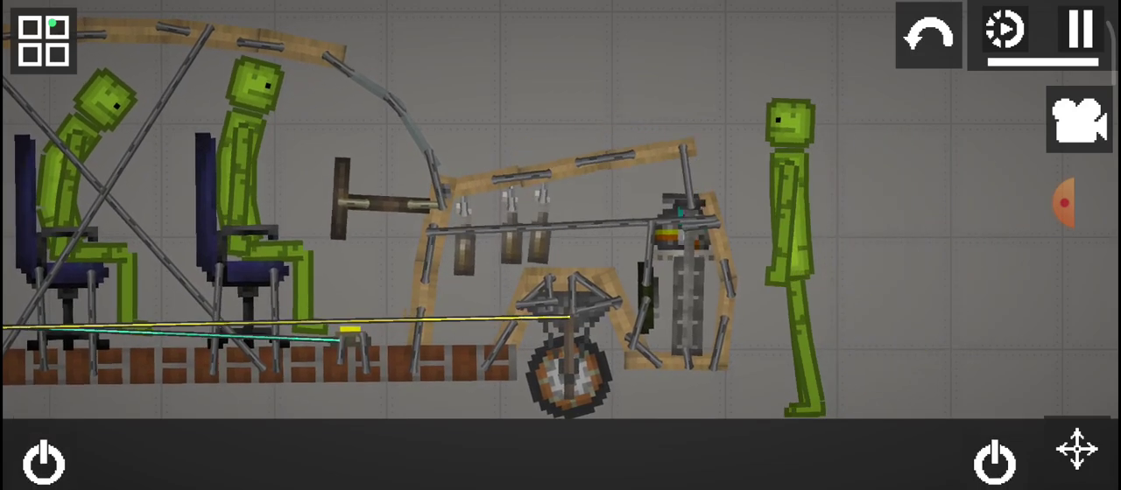
scroll(561, 245, "down", 5)
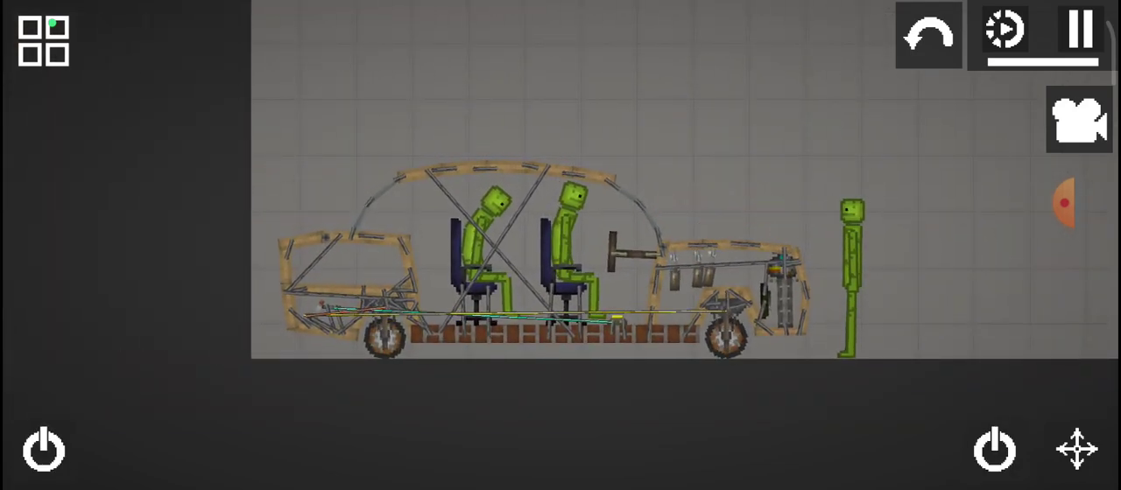
scroll(560, 245, "up", 2)
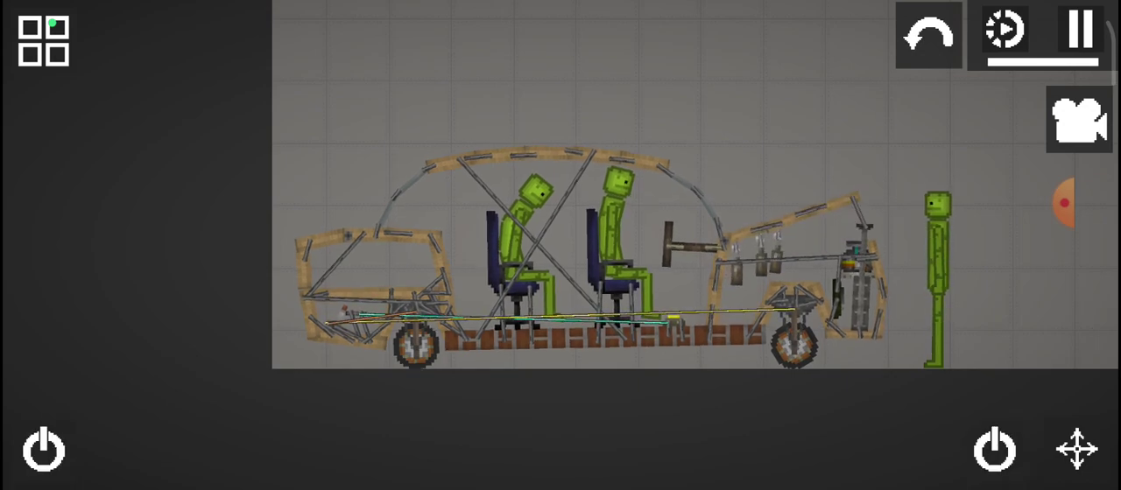
left_click_drag(700, 219, 587, 225)
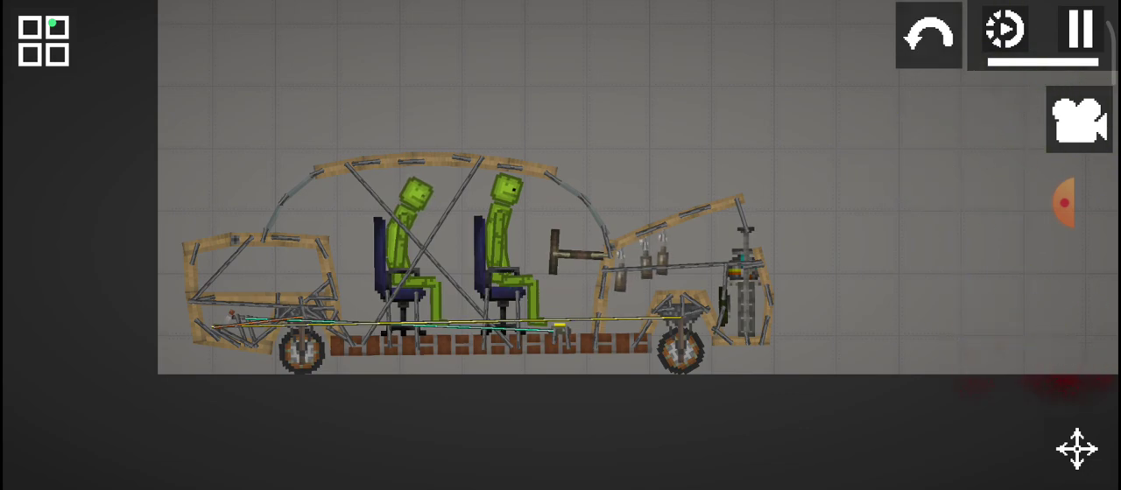
scroll(560, 262, "up", 2)
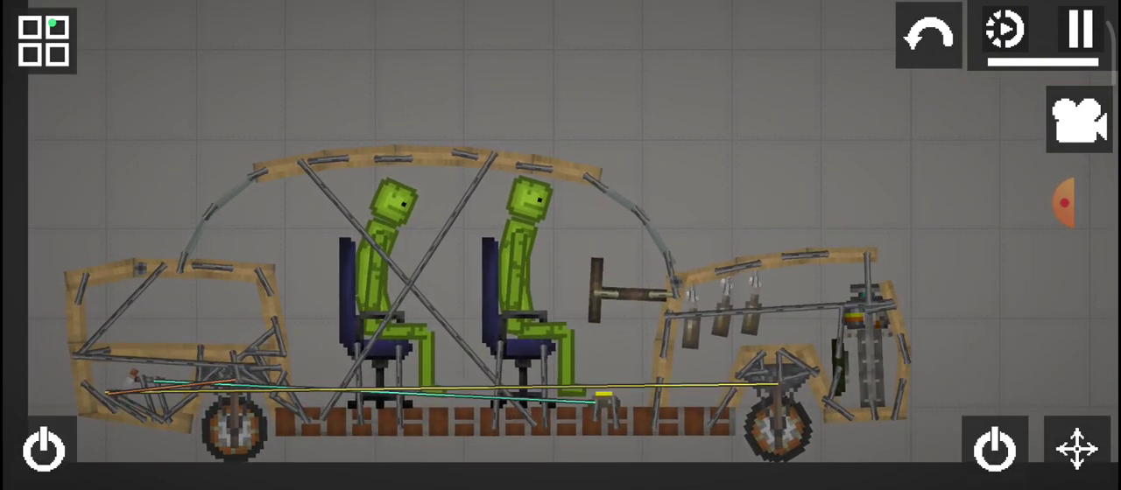
left_click_drag(394, 263, 648, 263)
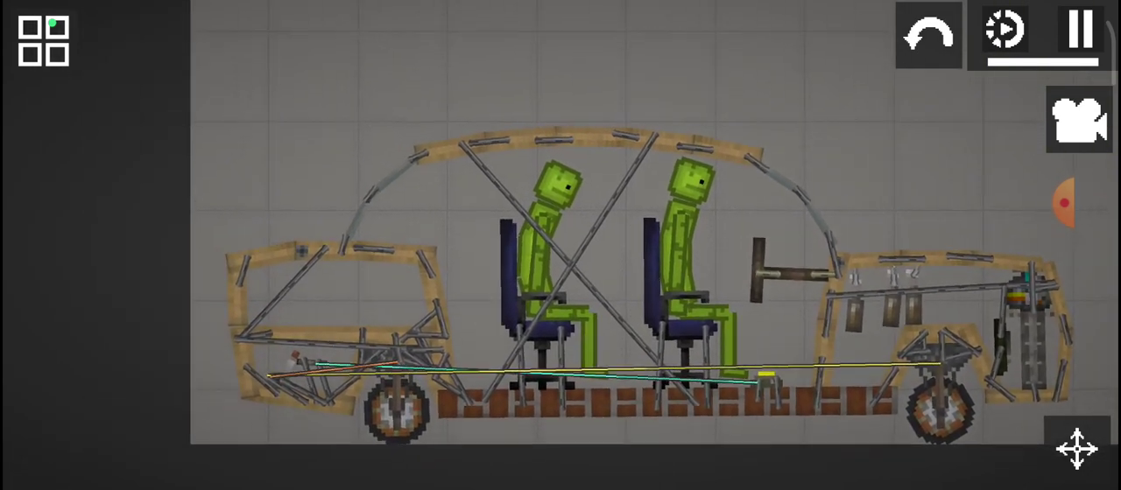
left_click(1079, 118)
left_click(974, 245)
left_click_drag(281, 184, 455, 307)
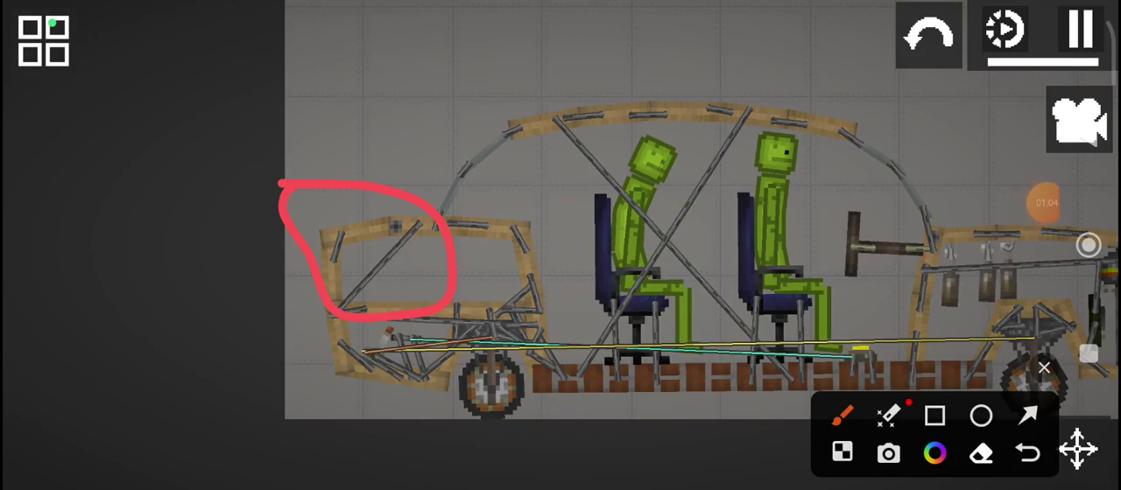
left_click(1043, 368)
left_click_drag(613, 263, 779, 282)
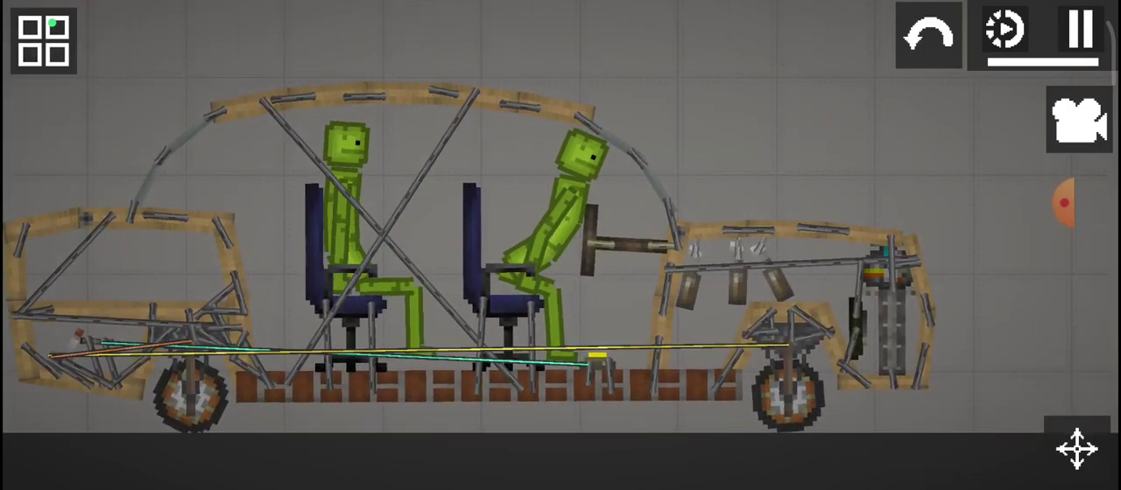
left_click(1043, 202)
left_click(973, 243)
left_click_drag(458, 128, 486, 151)
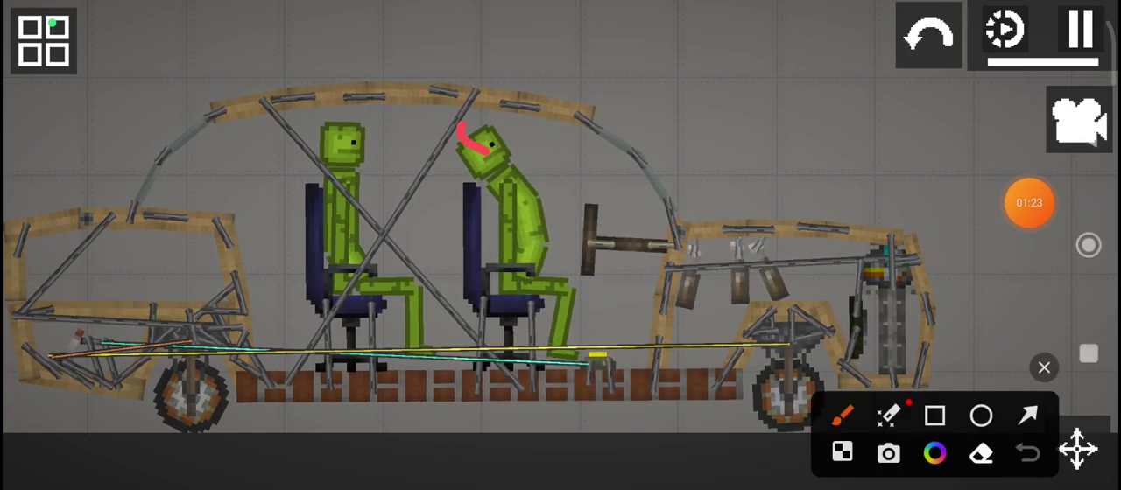
left_click(1044, 367)
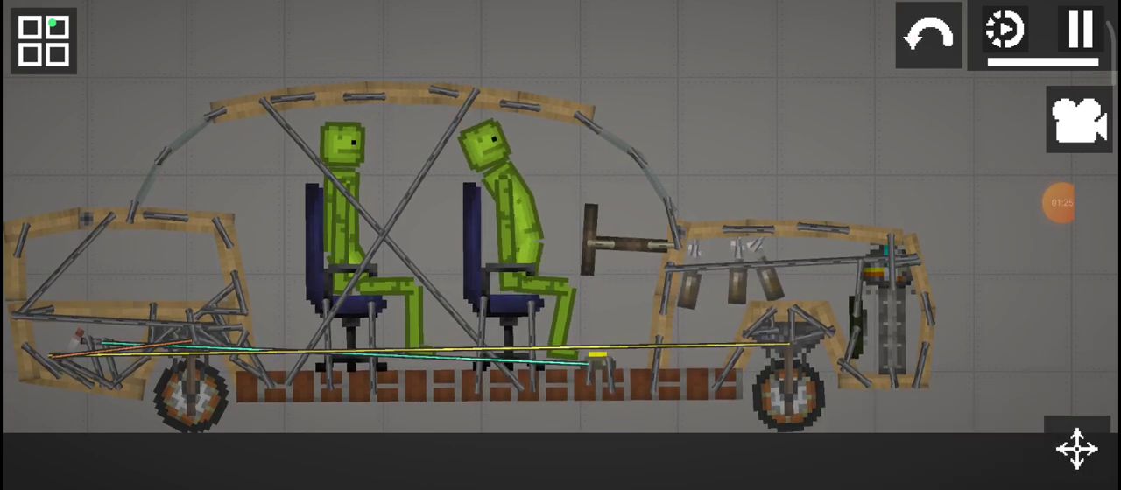
left_click(1059, 203)
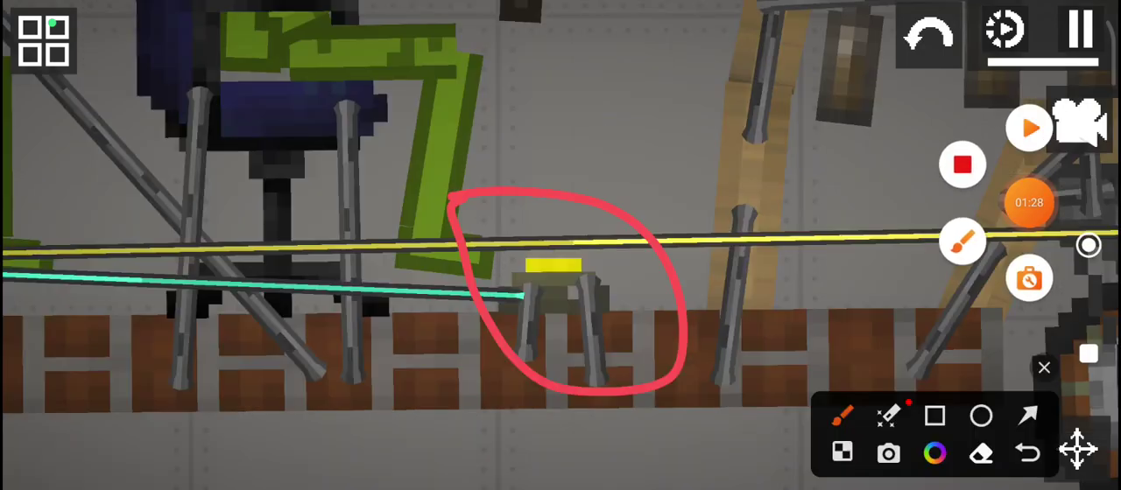
left_click(1044, 367)
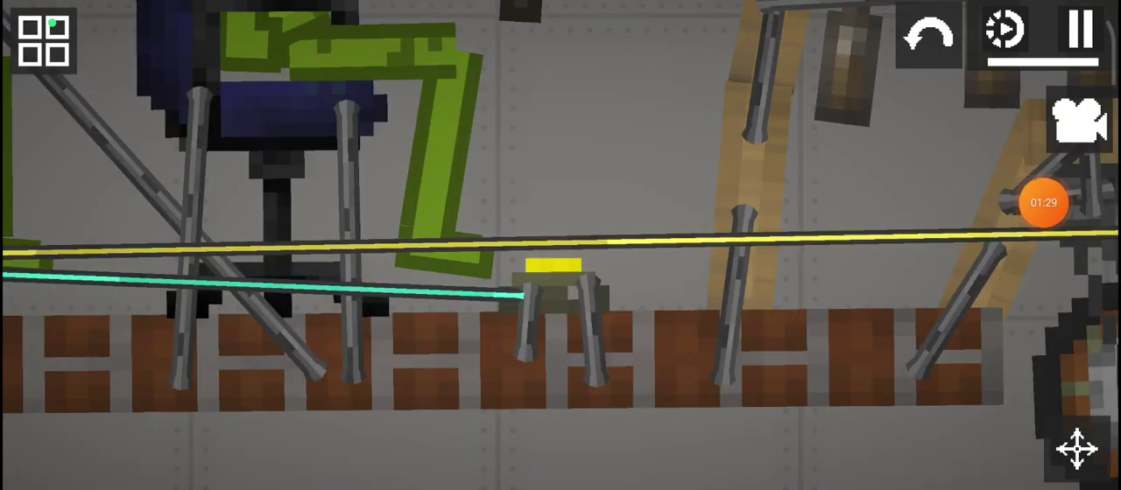
scroll(613, 262, "up", 5)
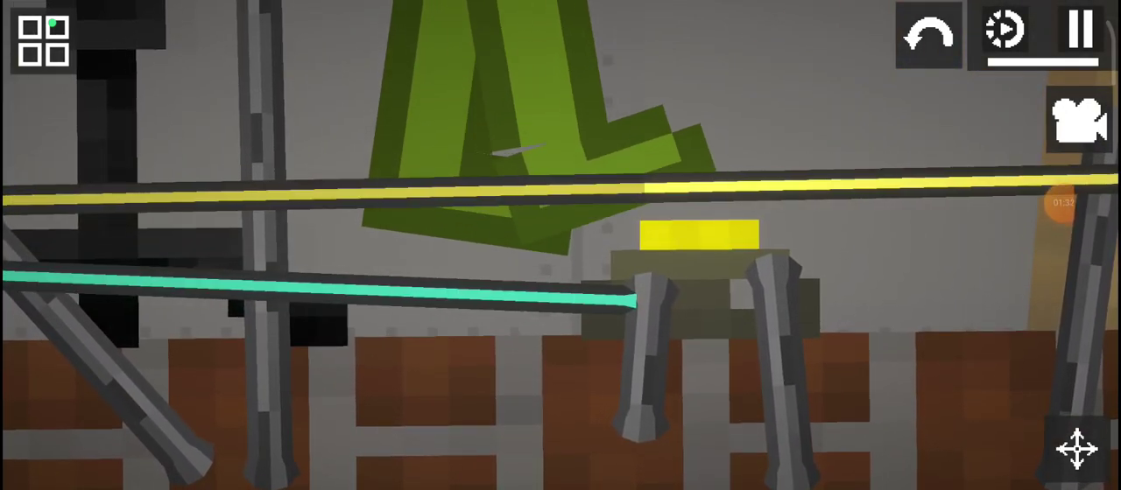
scroll(560, 245, "down", 5)
Toggle the simulation's pause control
left_click(1059, 203)
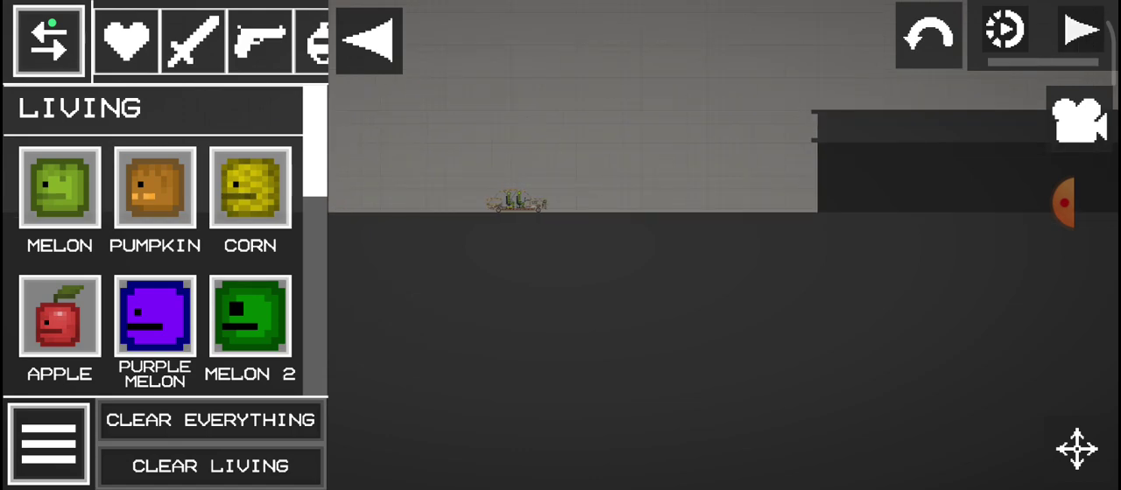
scroll(455, 280, "up", 3)
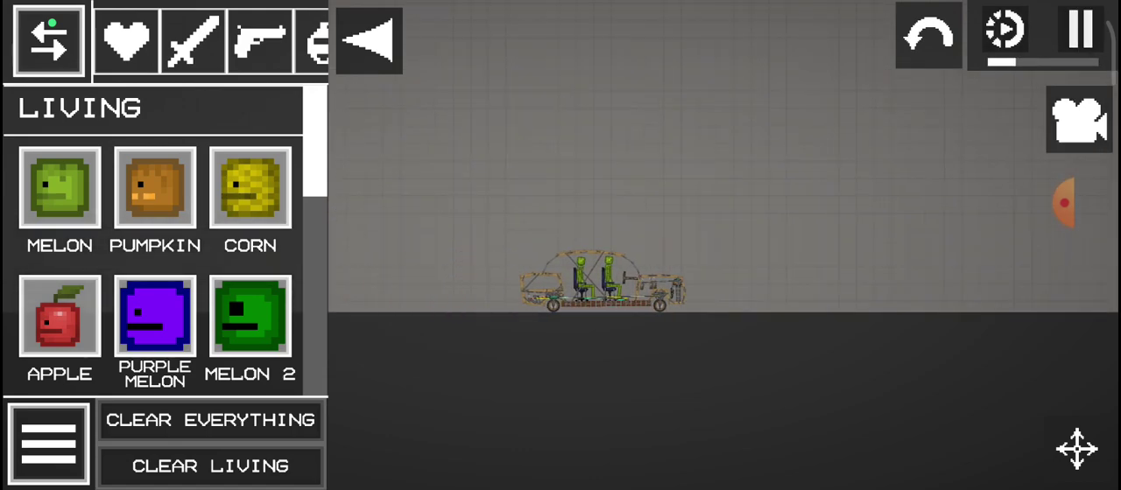
Spawn a Melon and stand it ahead of the car
left_click(1082, 31)
scroll(612, 263, "up", 3)
left_click(60, 184)
left_click_drag(394, 211, 687, 175)
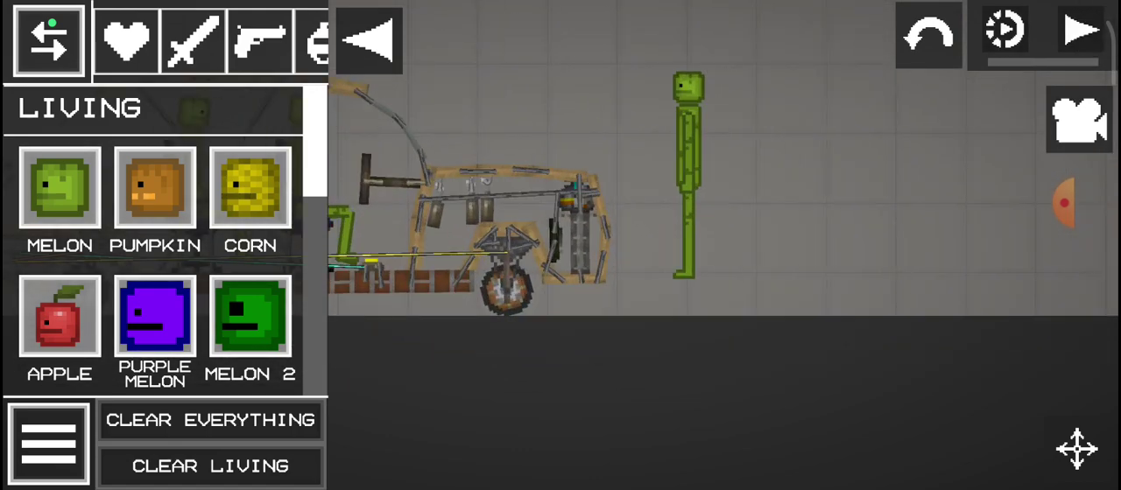
left_click(368, 40)
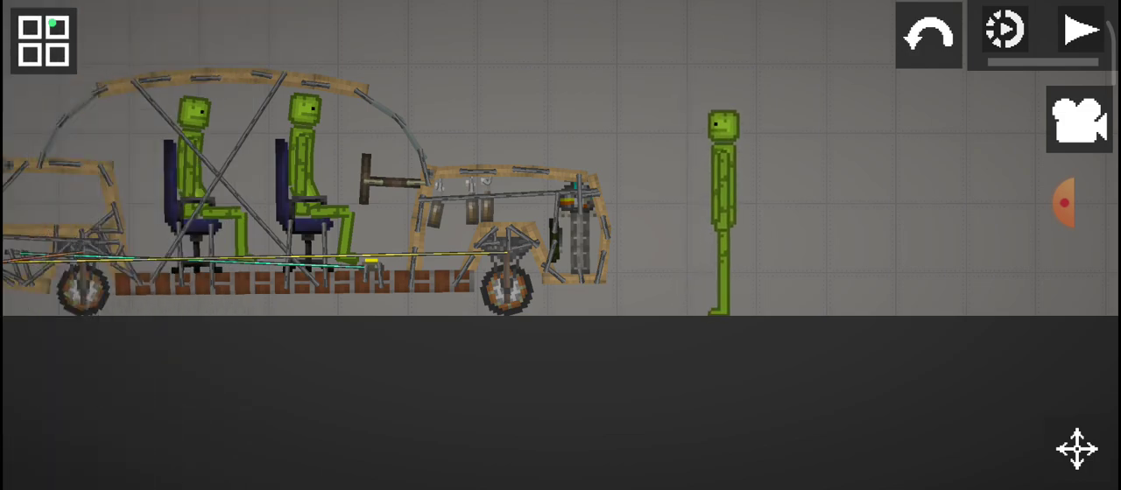
Run the simulation until the car hits the melon and explodes, then pause
left_click(1081, 30)
left_click(1081, 30)
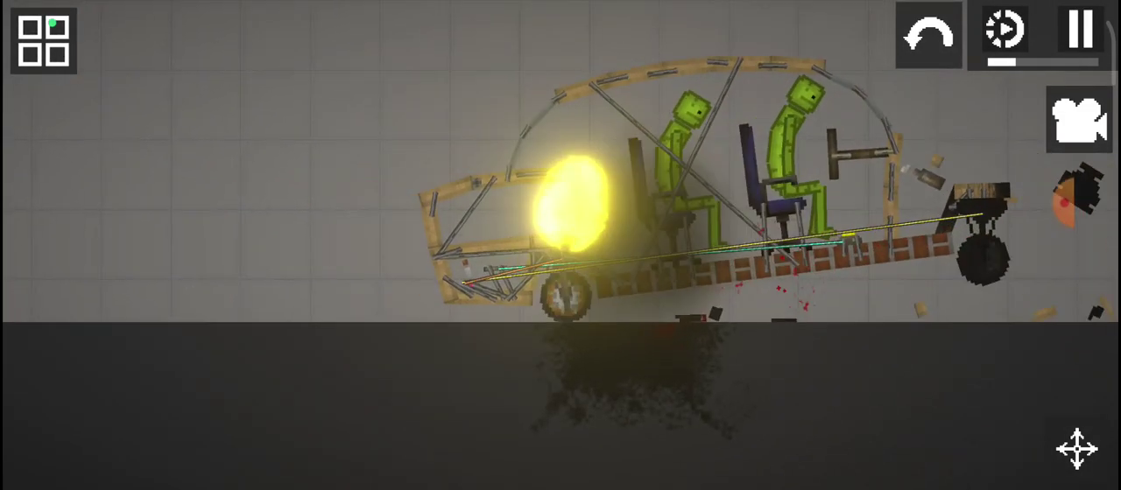
left_click(1081, 30)
left_click(44, 39)
scroll(701, 263, "up", 3)
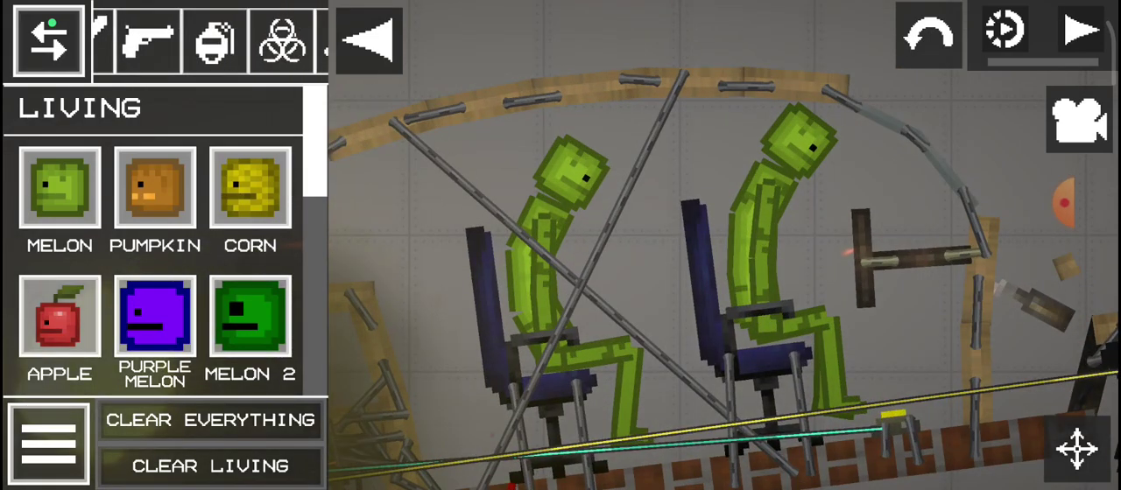
Give a seated melon passenger a Fireproof syringe, then resume the crash
left_click(282, 39)
left_click_drag(788, 262, 639, 285)
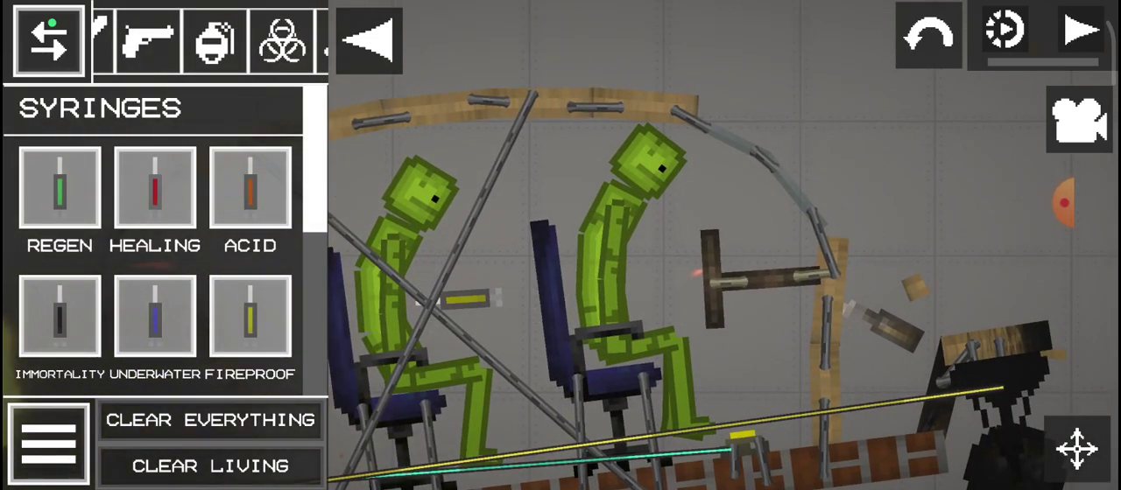
left_click_drag(788, 262, 634, 267)
left_click_drag(249, 315, 510, 272)
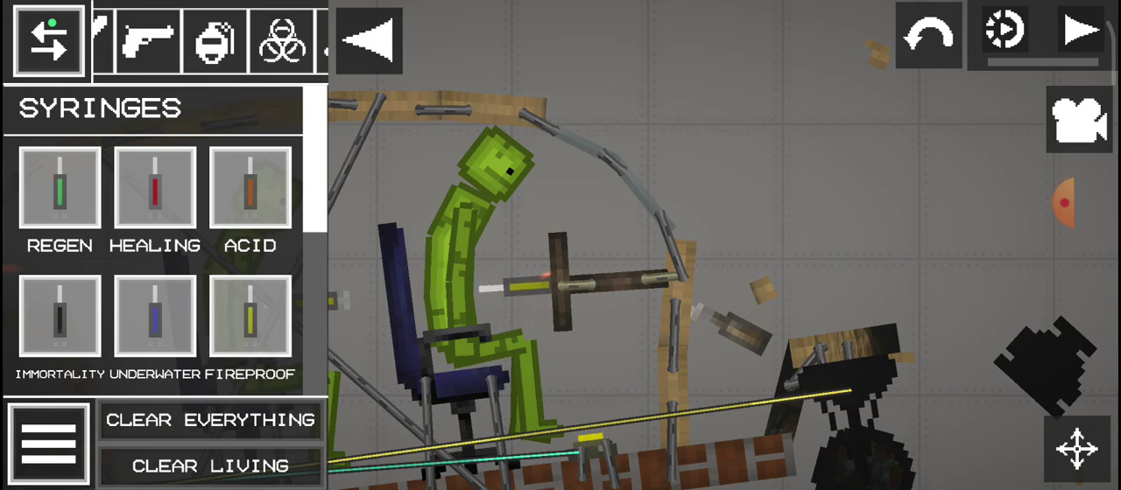
left_click(1082, 31)
left_click(48, 40)
scroll(560, 245, "down", 5)
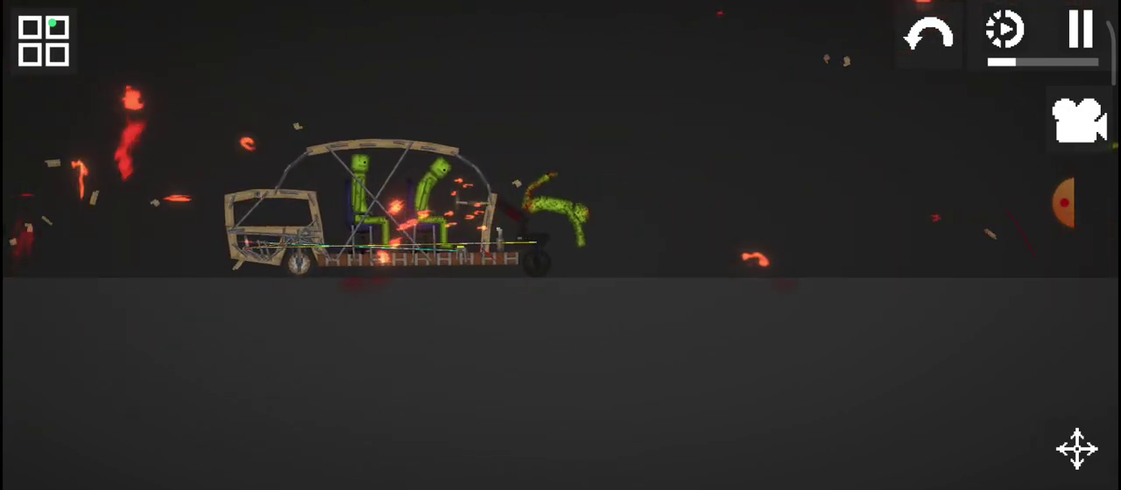
scroll(359, 132, "up", 5)
scroll(561, 333, "down", 3)
scroll(560, 245, "down", 3)
scroll(613, 175, "down", 2)
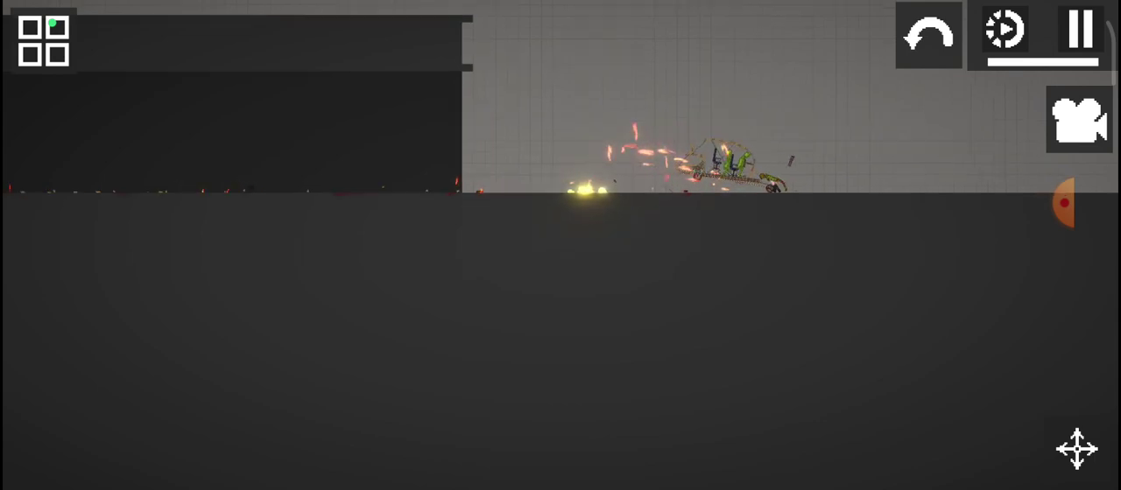
scroll(718, 175, "up", 1)
scroll(718, 175, "up", 1)
scroll(718, 175, "up", 2)
scroll(718, 193, "up", 2)
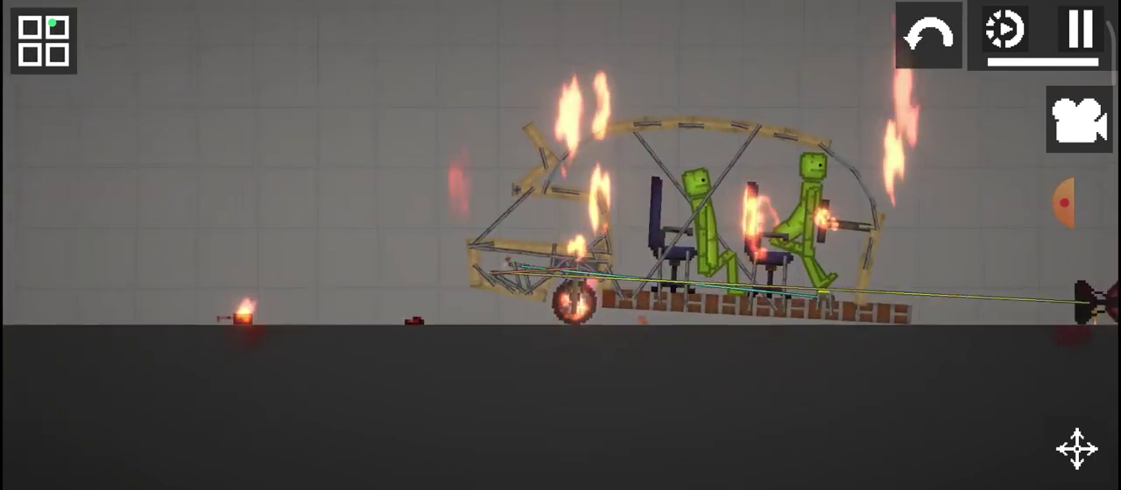
scroll(665, 228, "up", 1)
scroll(665, 227, "up", 1)
scroll(613, 263, "up", 1)
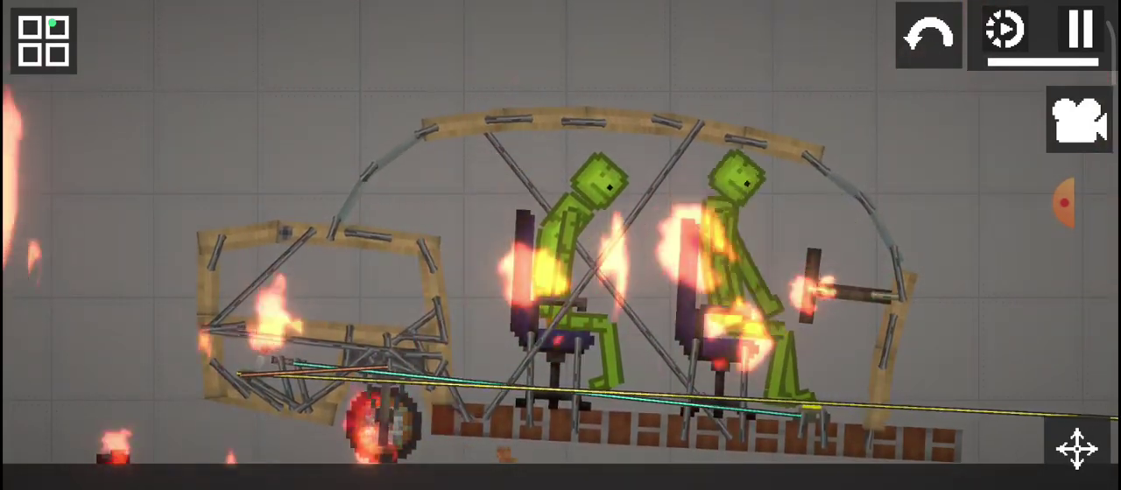
scroll(613, 306, "up", 2)
scroll(613, 307, "up", 1)
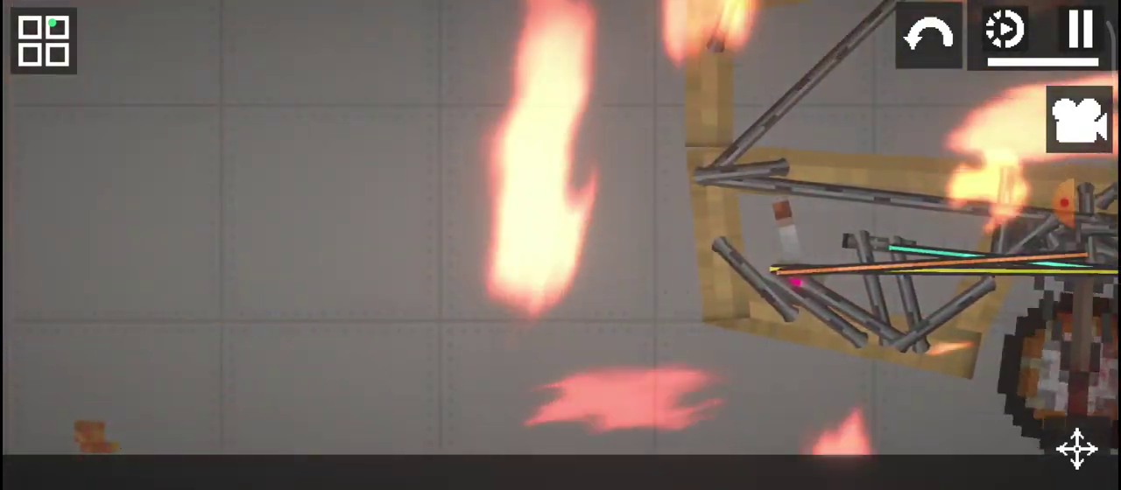
scroll(561, 263, "down", 5)
scroll(561, 262, "up", 2)
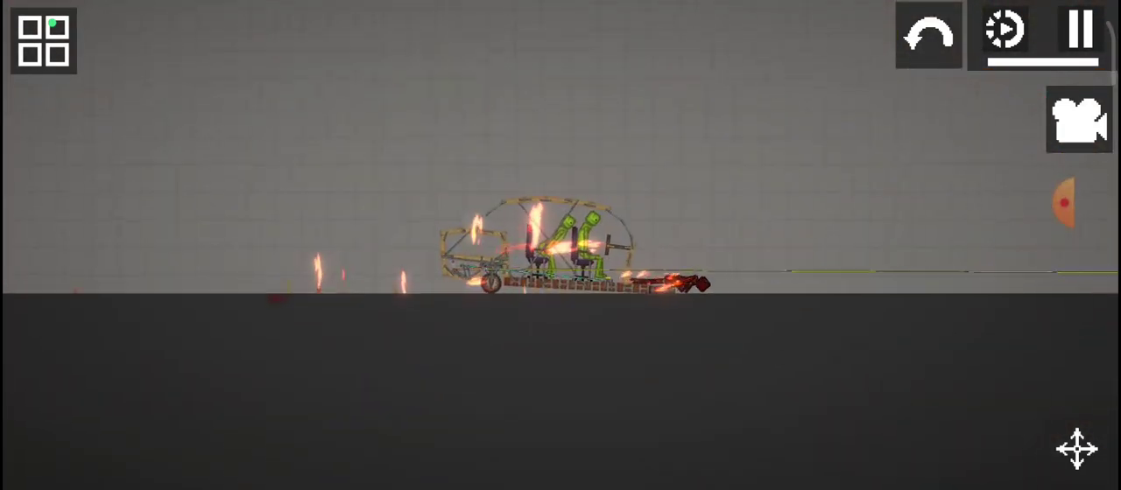
scroll(543, 254, "up", 2)
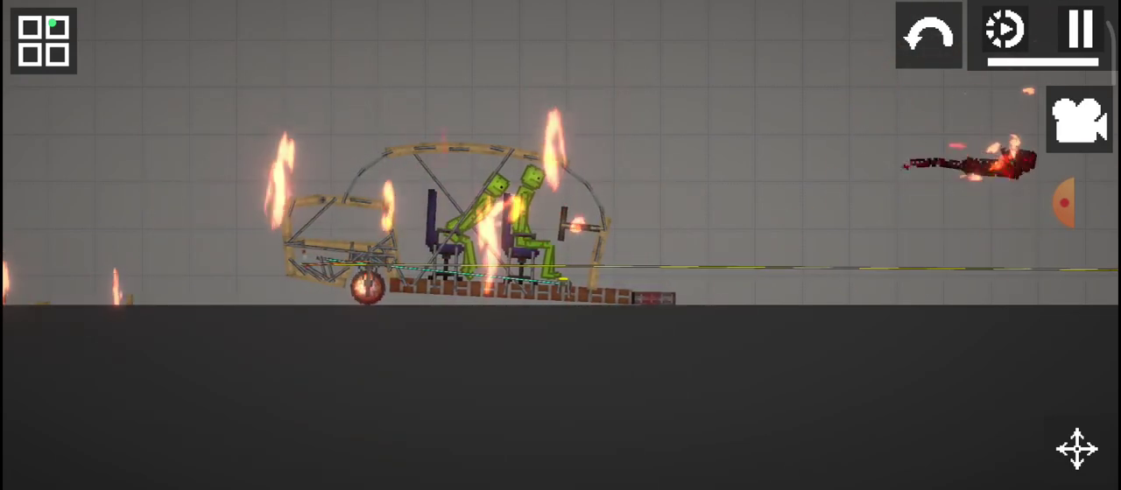
scroll(351, 219, "up", 5)
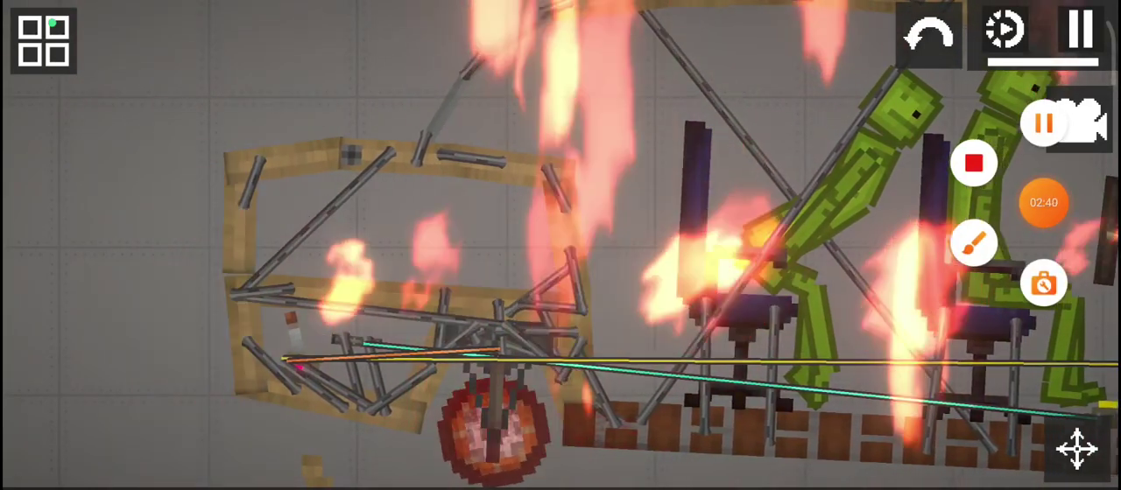
Pan to the empty ground and reset to a fresh car with empty seats
left_click_drag(561, 394, 665, 131)
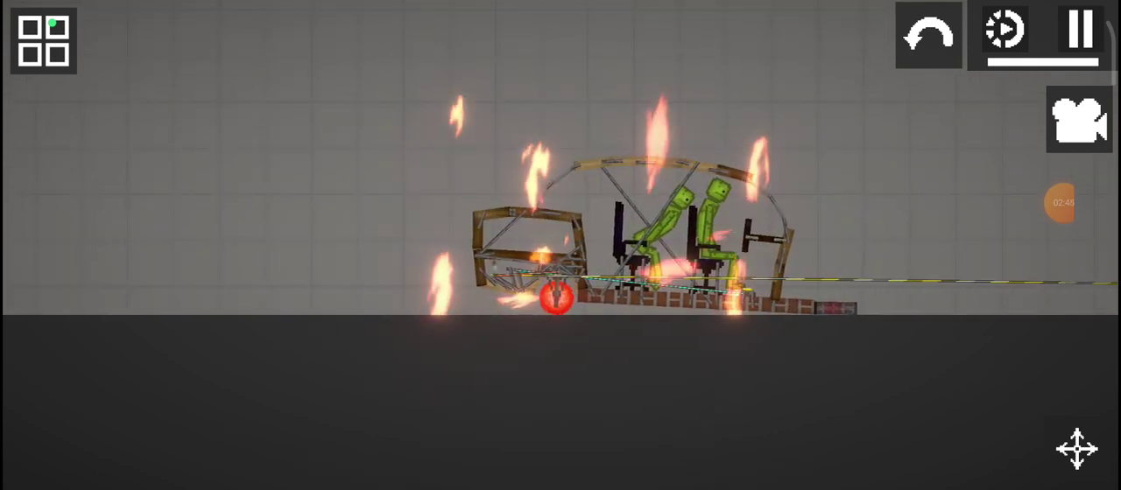
left_click(1058, 202)
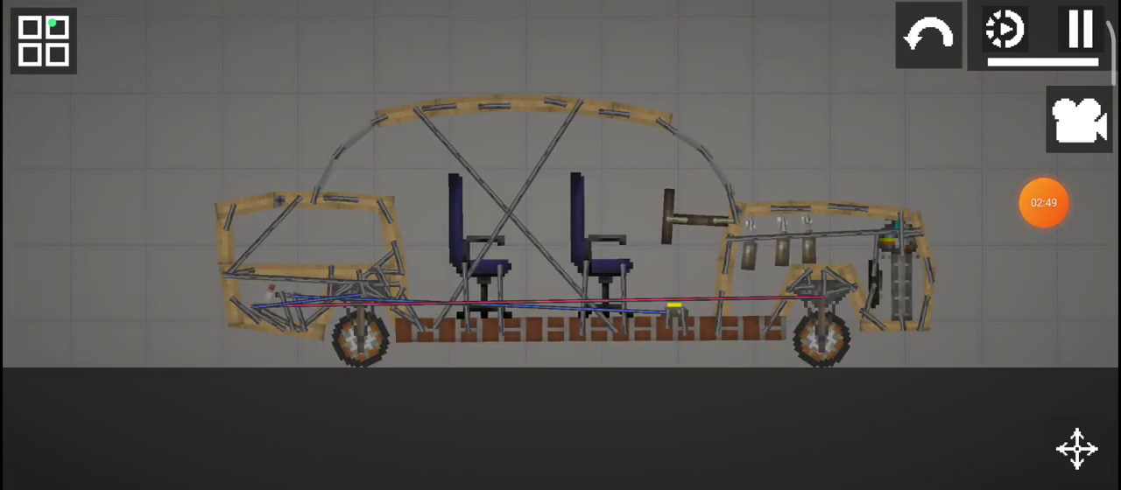
scroll(333, 326, "up", 3)
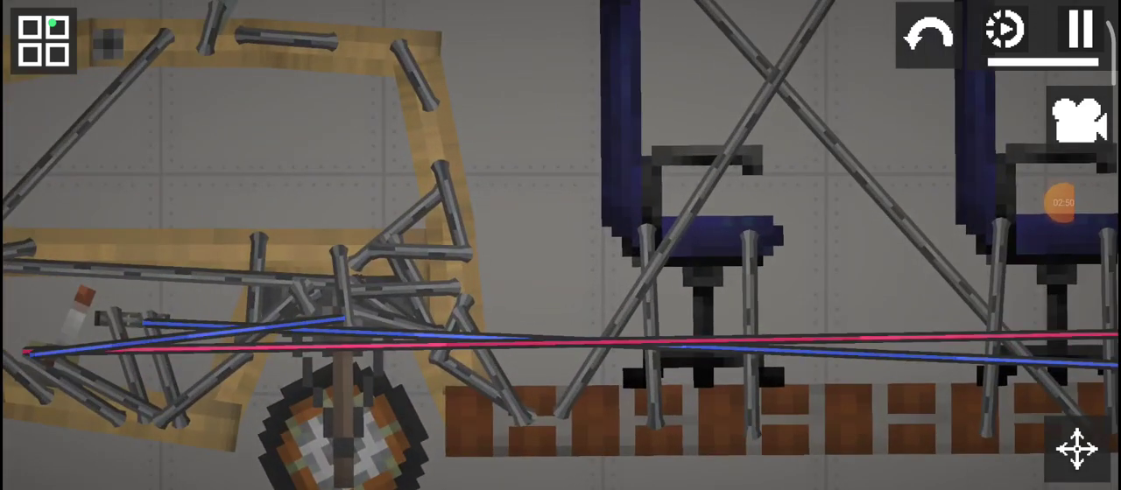
scroll(332, 326, "up", 2)
scroll(332, 326, "up", 3)
scroll(543, 263, "up", 3)
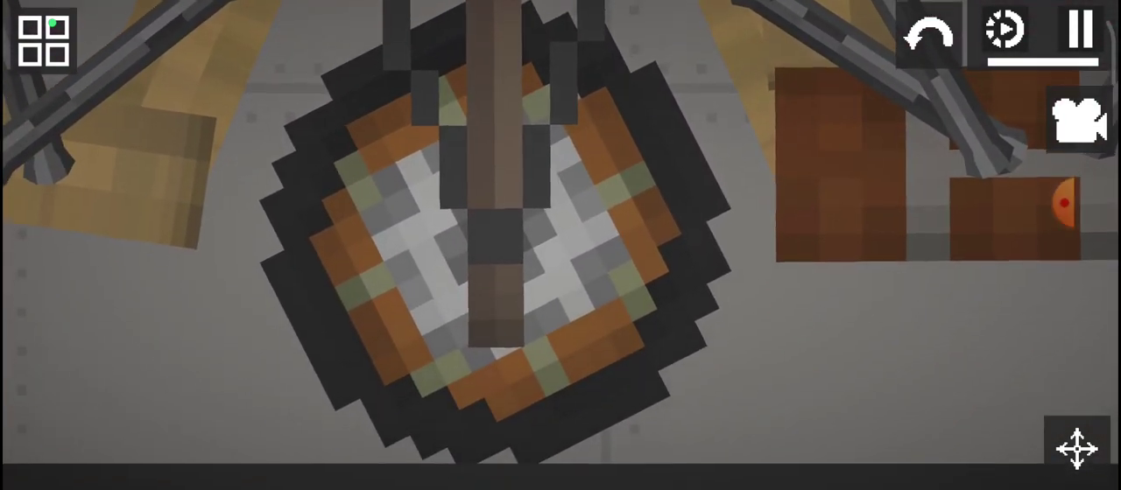
scroll(560, 245, "down", 2)
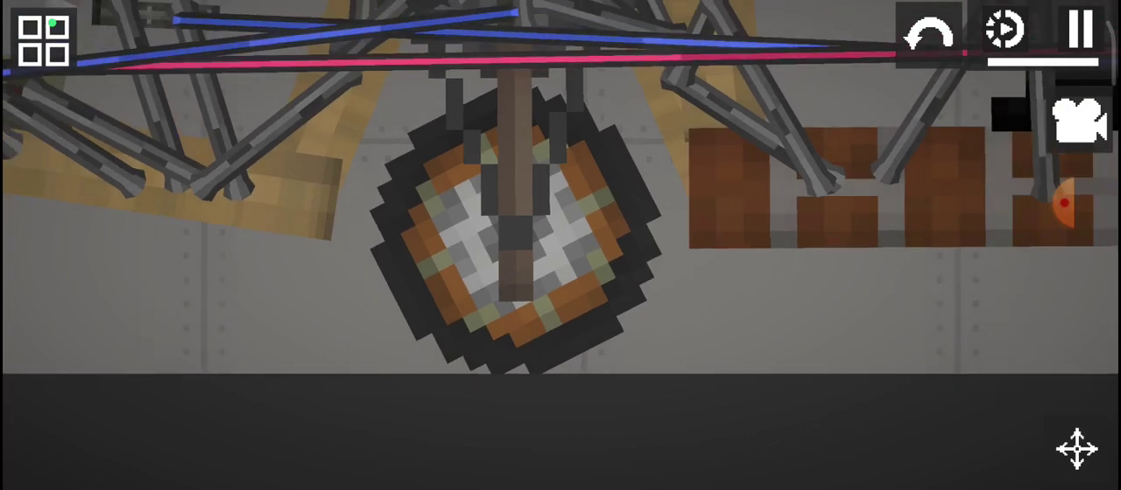
scroll(560, 245, "down", 5)
scroll(560, 227, "up", 1)
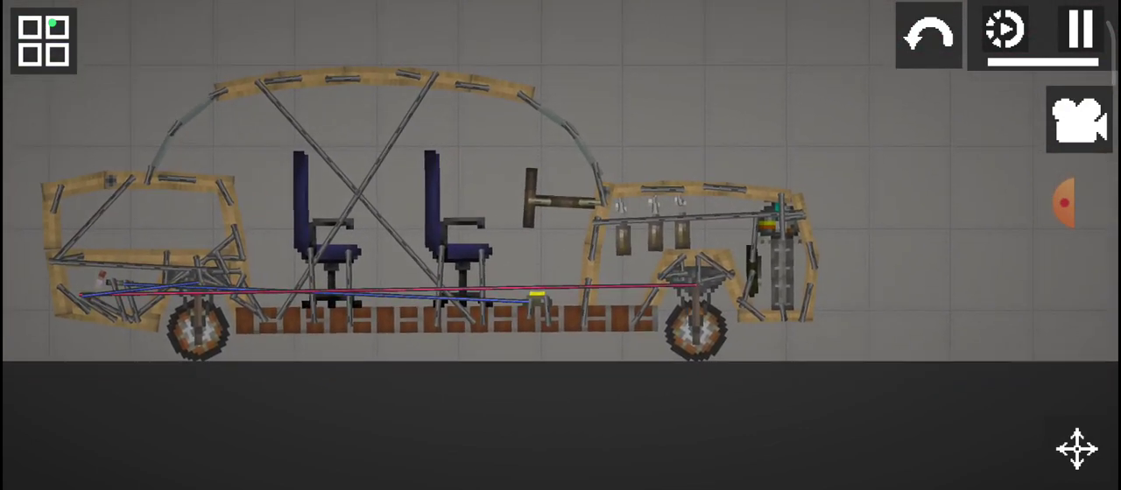
scroll(652, 329, "up", 2)
scroll(652, 328, "up", 2)
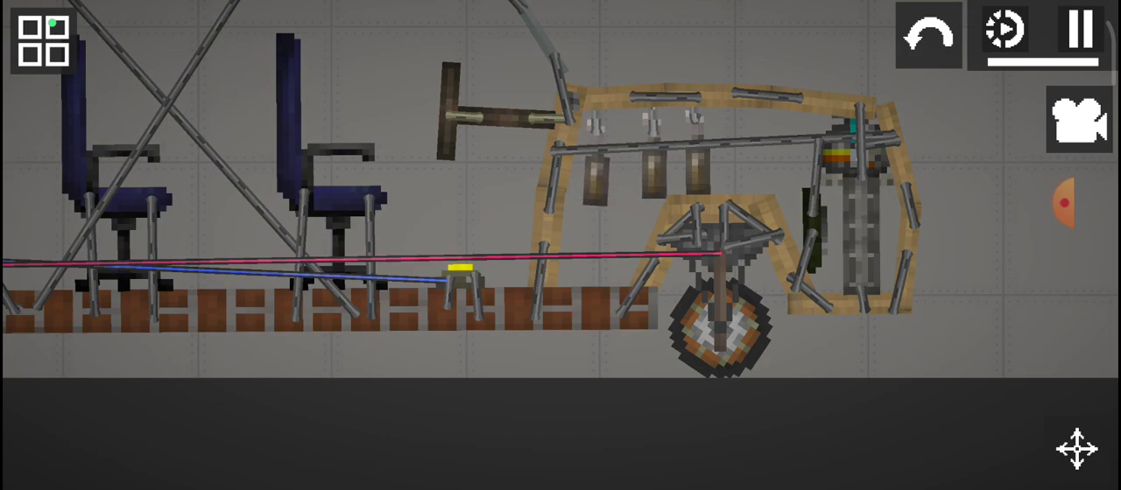
scroll(508, 263, "up", 3)
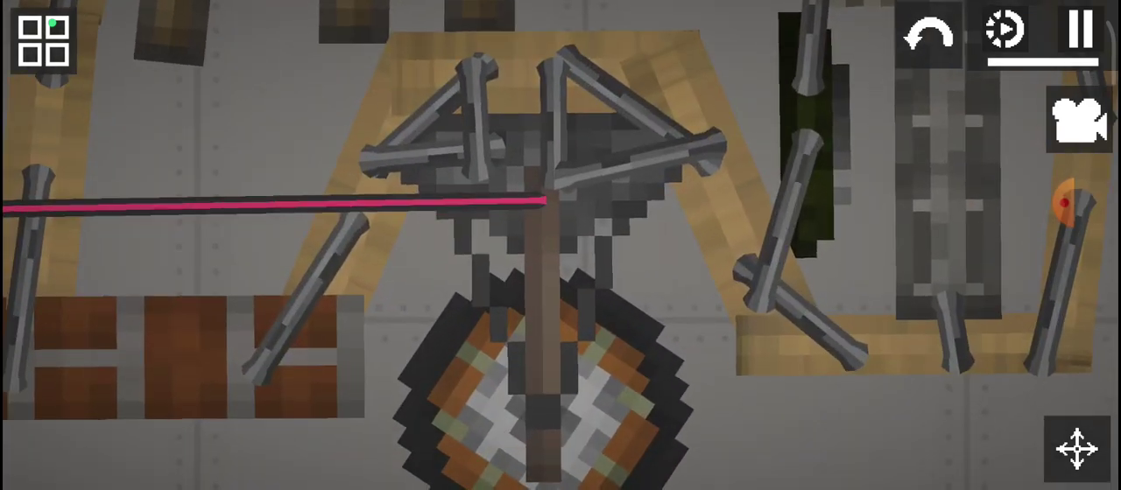
scroll(543, 262, "down", 5)
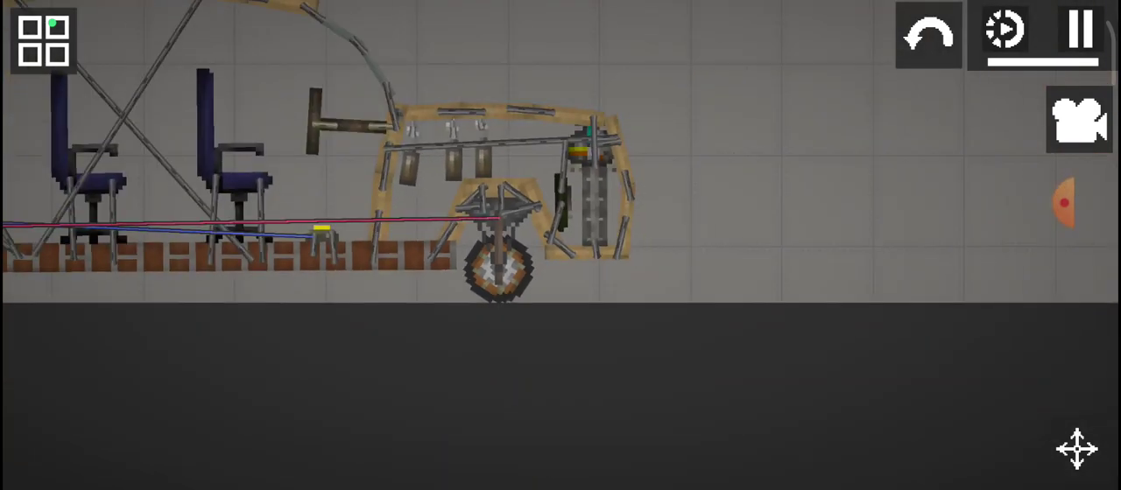
scroll(503, 141, "up", 5)
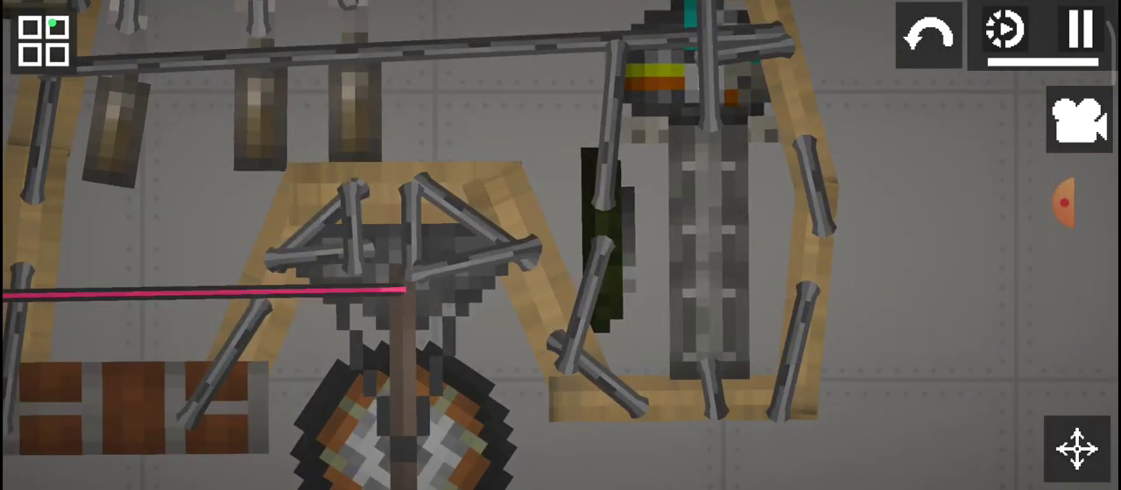
scroll(503, 140, "up", 2)
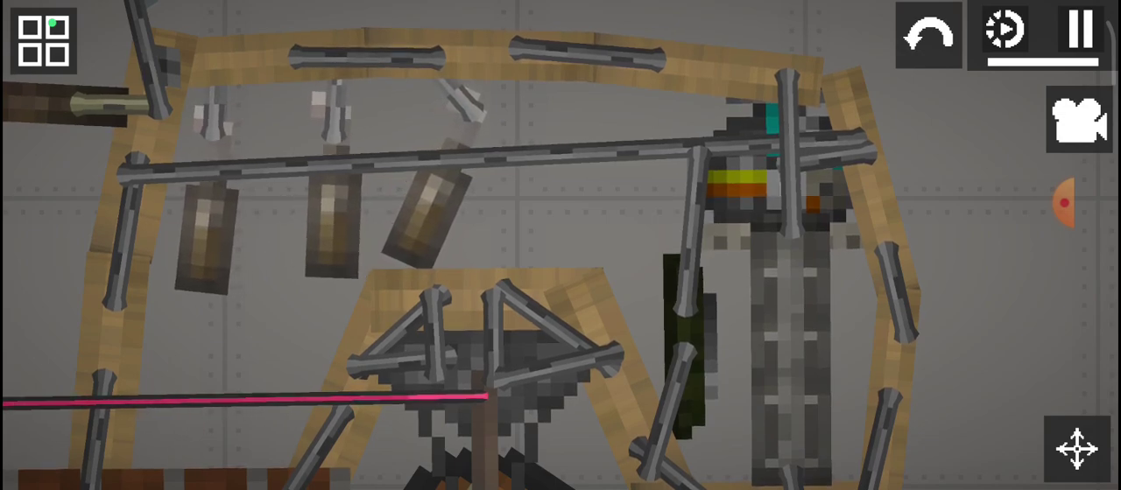
scroll(560, 245, "down", 5)
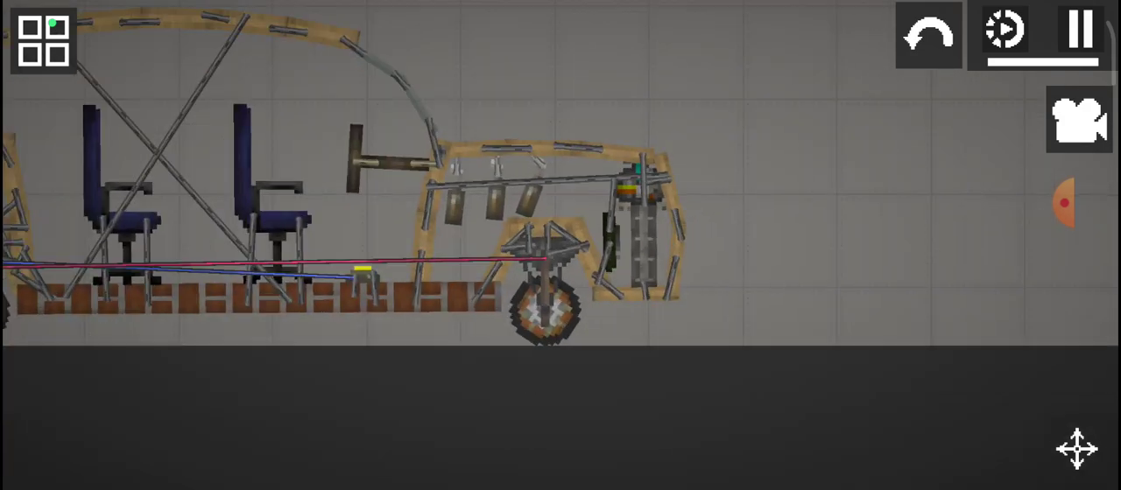
scroll(561, 245, "up", 8)
scroll(560, 245, "down", 5)
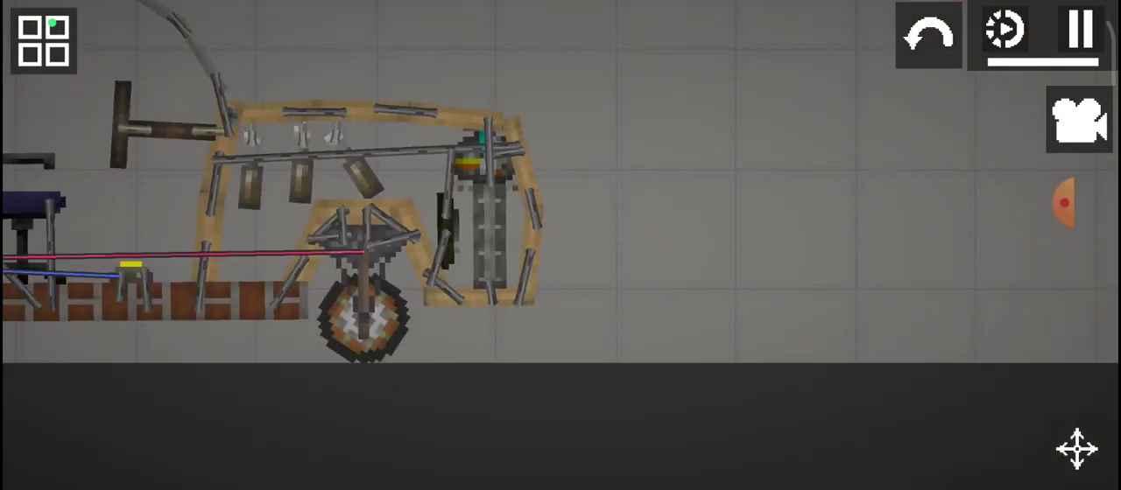